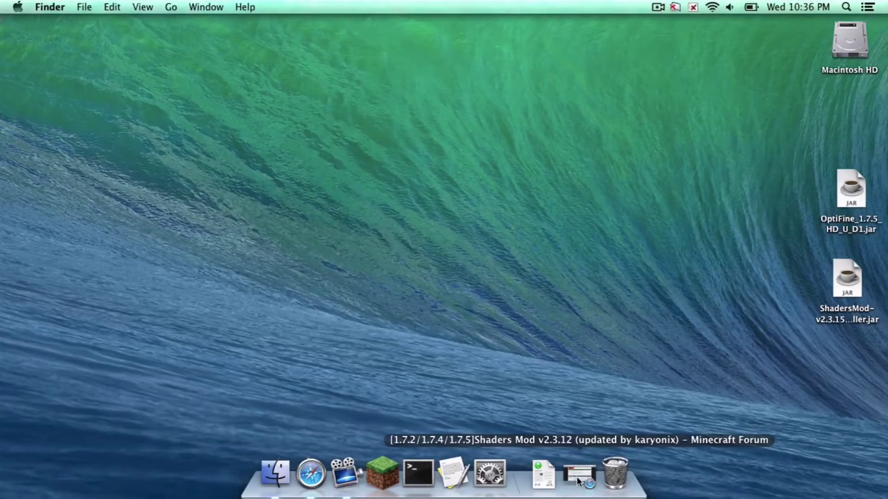
Step: Restore Safari and move between the OptiFine downloads page and the Shaders Mod forum post
click(578, 475)
scroll(546, 348, down, 3)
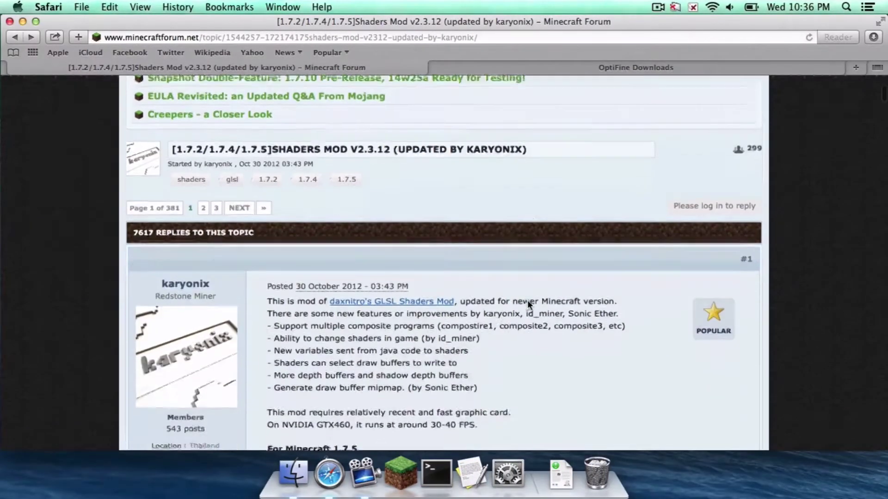
click(550, 69)
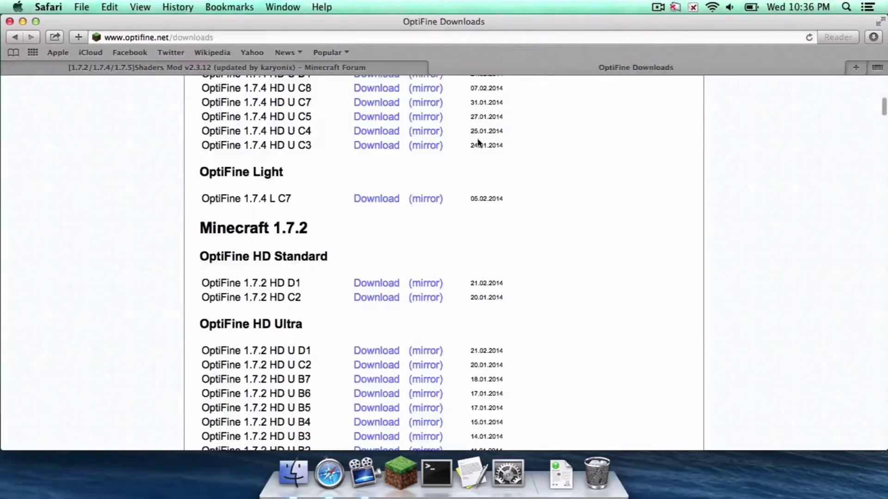
click(299, 66)
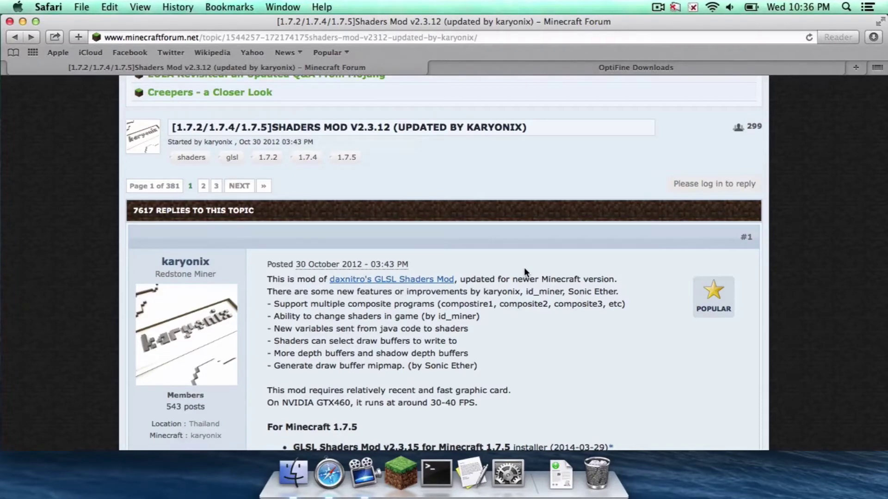
scroll(524, 270, down, 5)
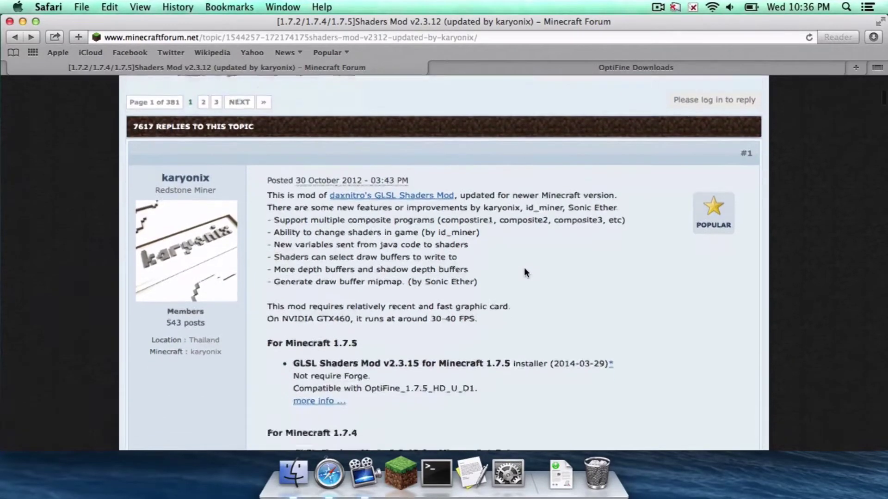
scroll(448, 188, down, 2)
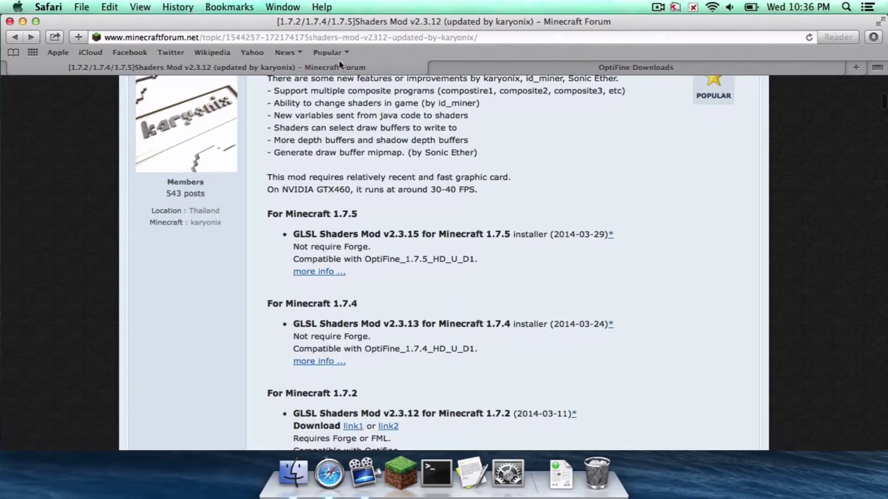
scroll(409, 219, down, 3)
scroll(312, 177, up, 1)
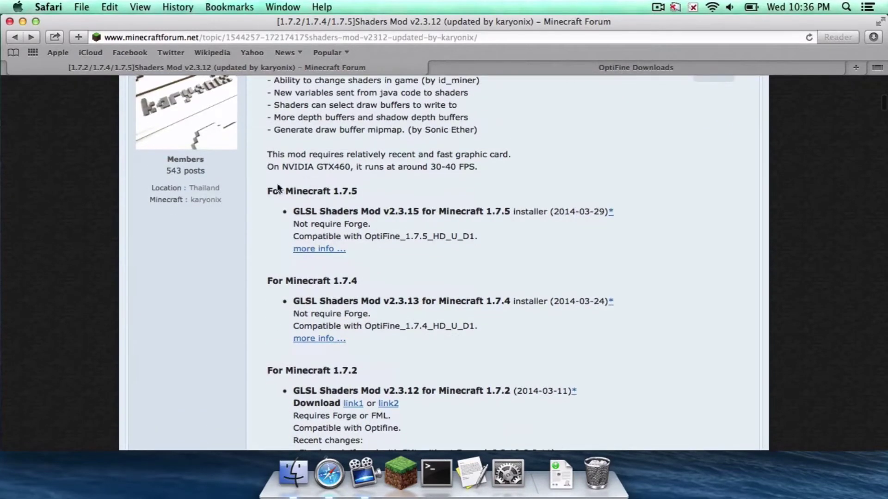
drag(268, 191, 352, 190)
Step: Read the 1.7.5 installer's 'more info' notes, then go to the OptiFine Downloads page
click(352, 191)
click(310, 252)
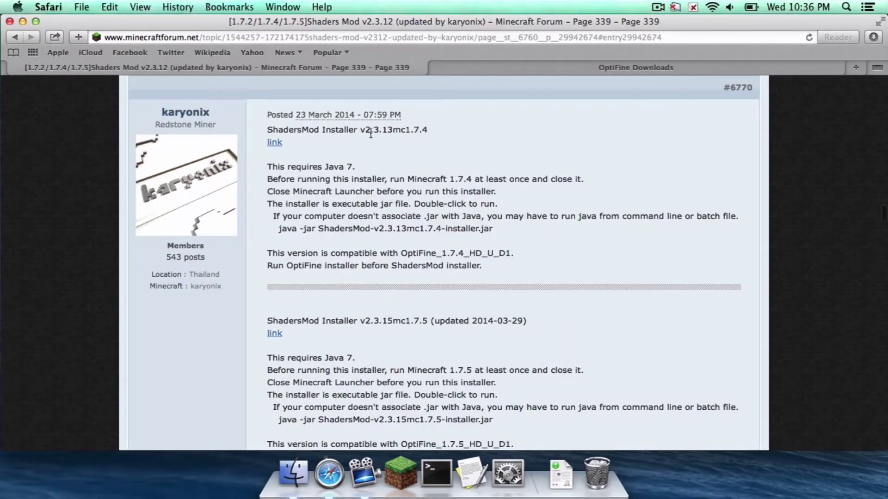
drag(348, 130, 428, 128)
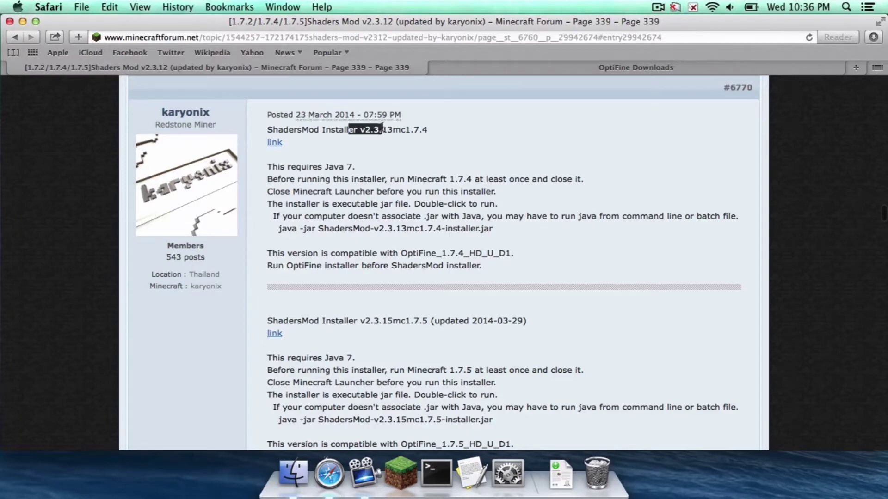
click(424, 126)
scroll(421, 125, down, 4)
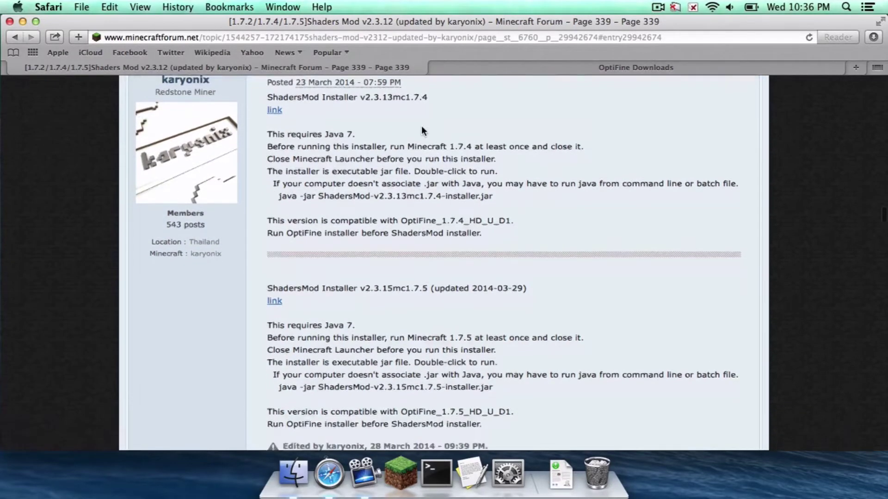
drag(354, 183, 463, 182)
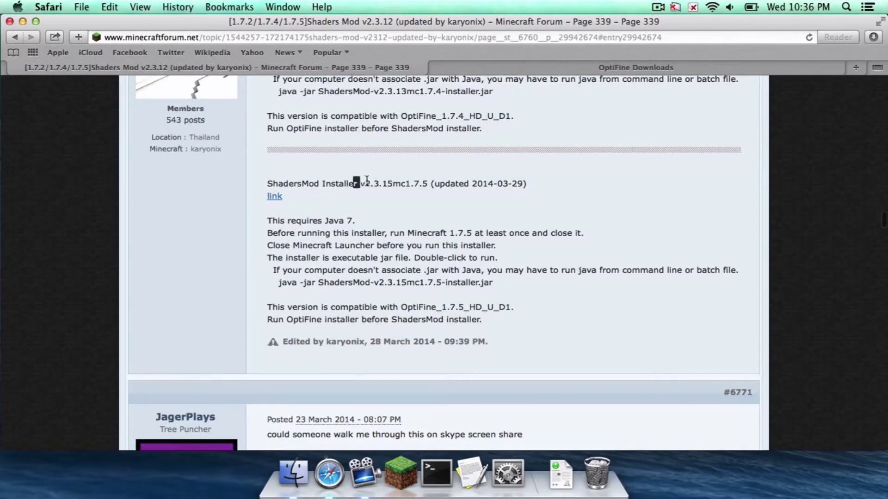
click(464, 178)
click(527, 63)
scroll(497, 185, up, 3)
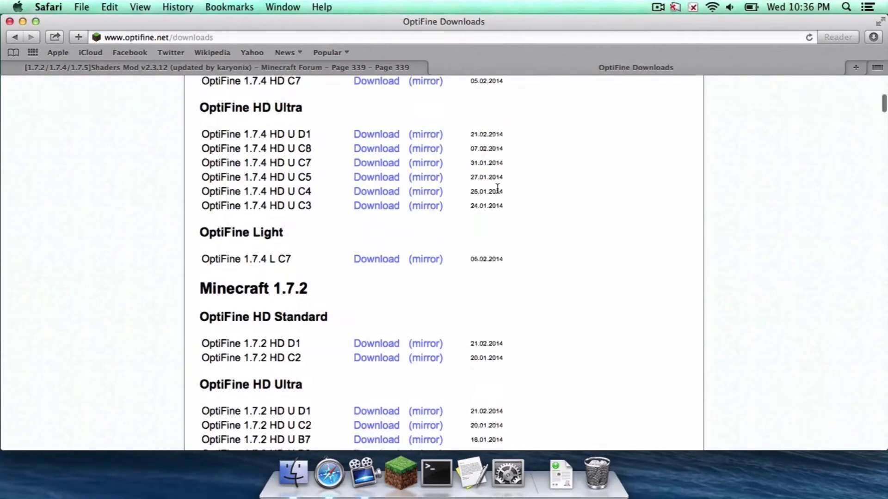
scroll(497, 189, up, 1)
scroll(498, 191, up, 3)
scroll(498, 192, up, 3)
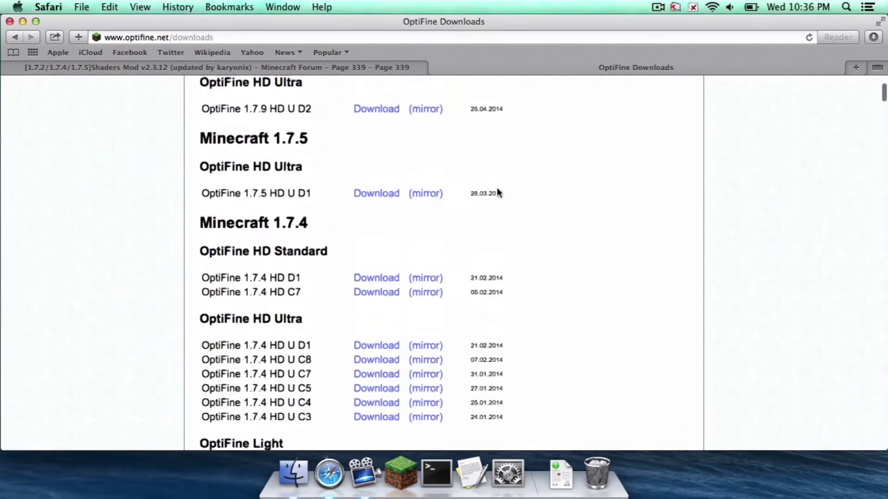
scroll(498, 192, up, 3)
Step: Highlight the Minecraft 1.7.5 heading and its OptiFine HD Ultra subheading on optifine.net/downloads
drag(203, 205, 322, 206)
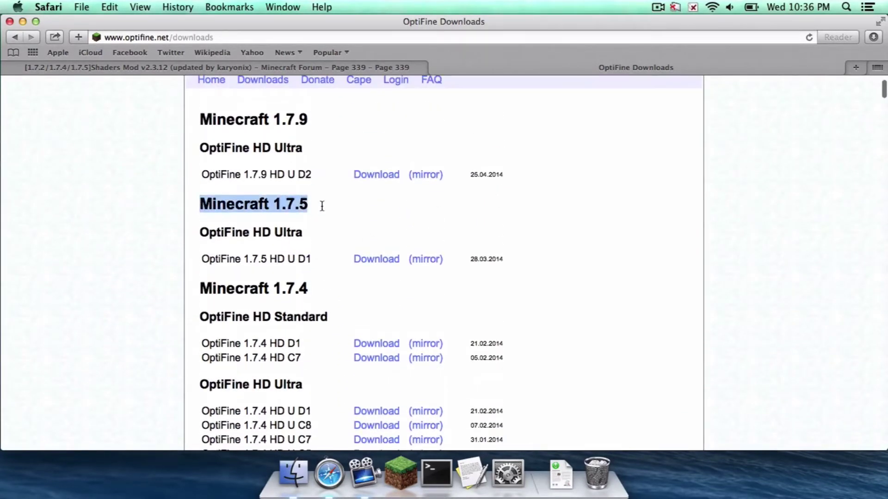
click(322, 206)
drag(208, 232, 293, 238)
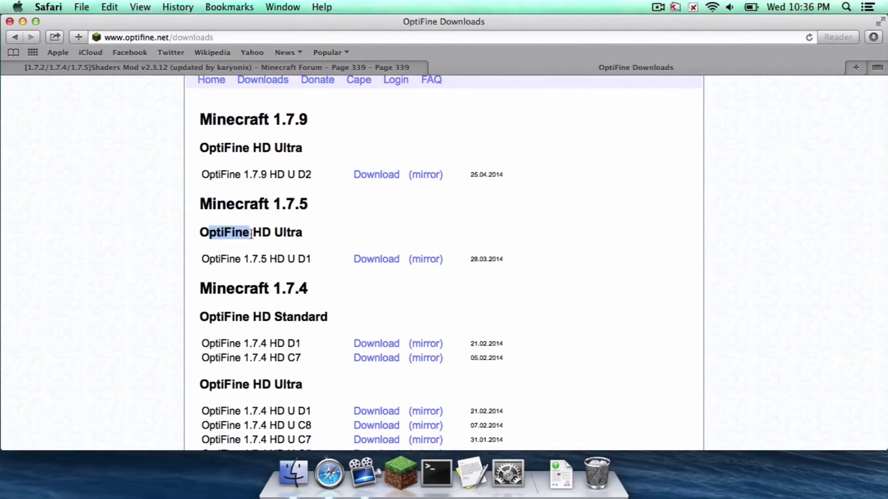
click(293, 238)
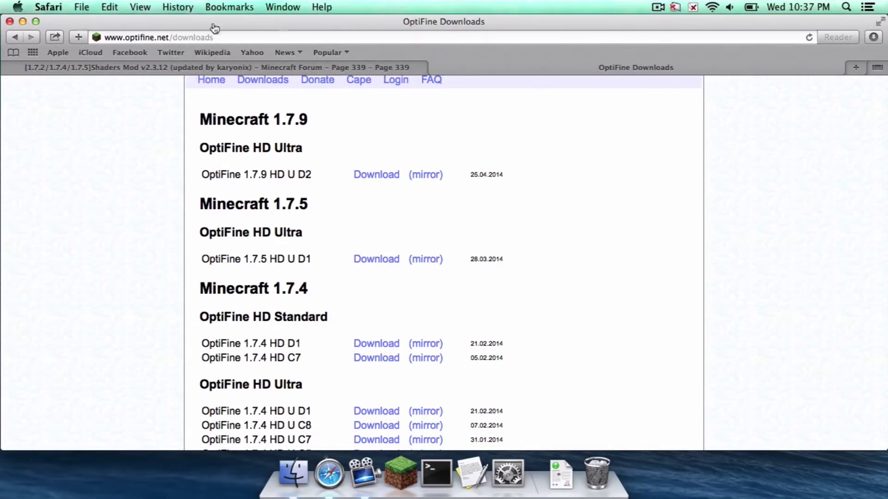
Step: Check Safari's download folder in General preferences, then minimize Safari to show the desktop
click(23, 22)
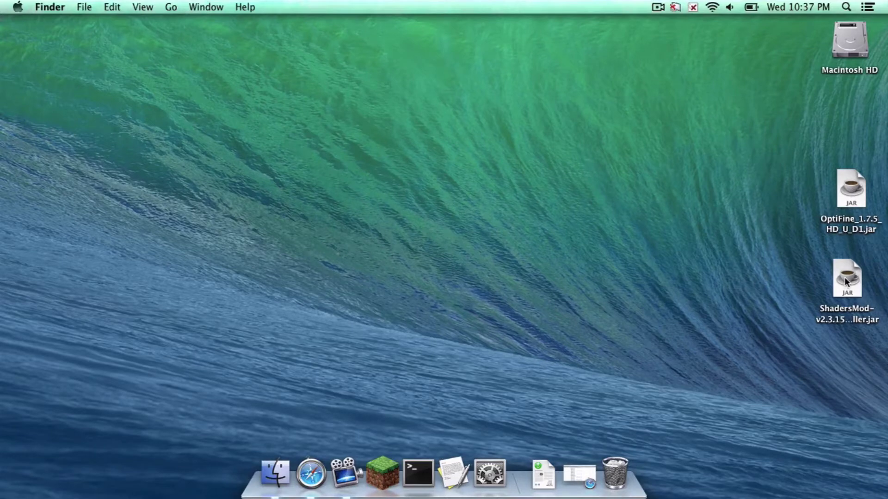
click(579, 475)
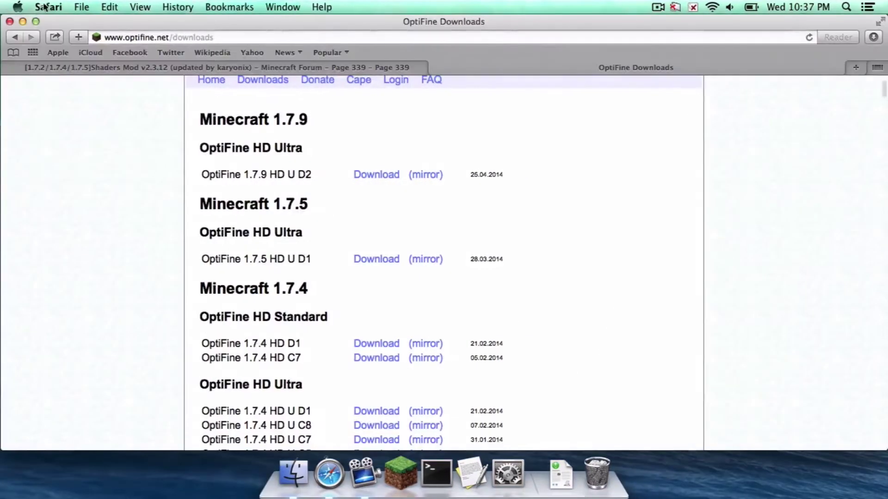
click(43, 7)
click(52, 52)
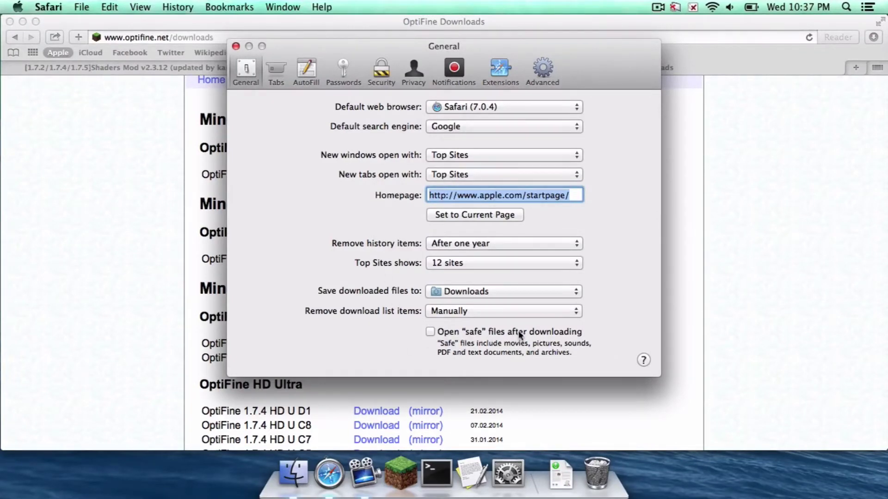
click(236, 46)
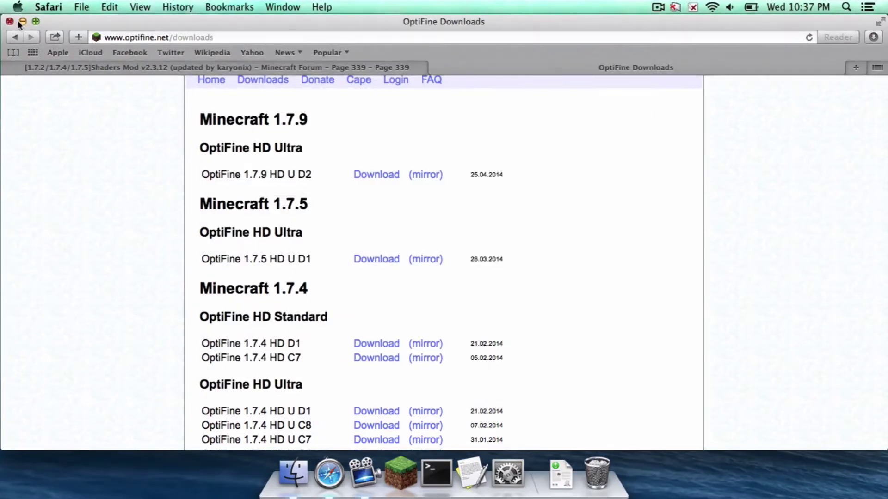
click(23, 21)
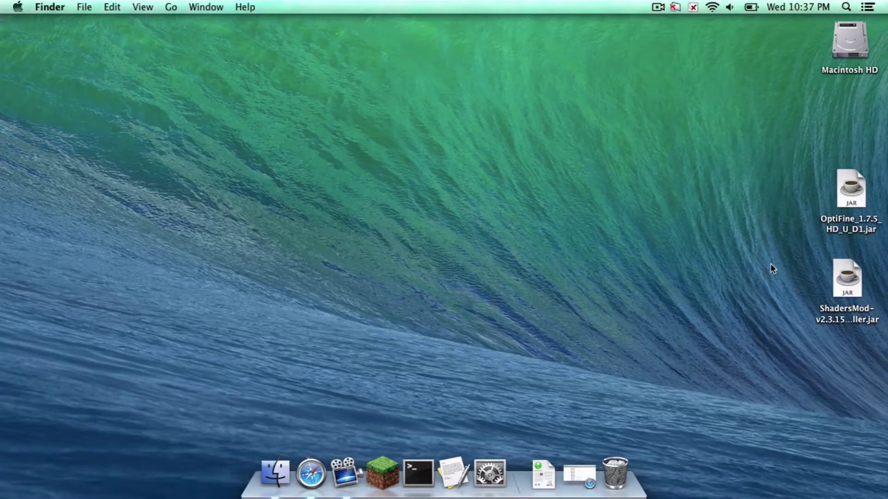
Step: Create and save a new launcher profile that uses release 1.7.5
click(384, 475)
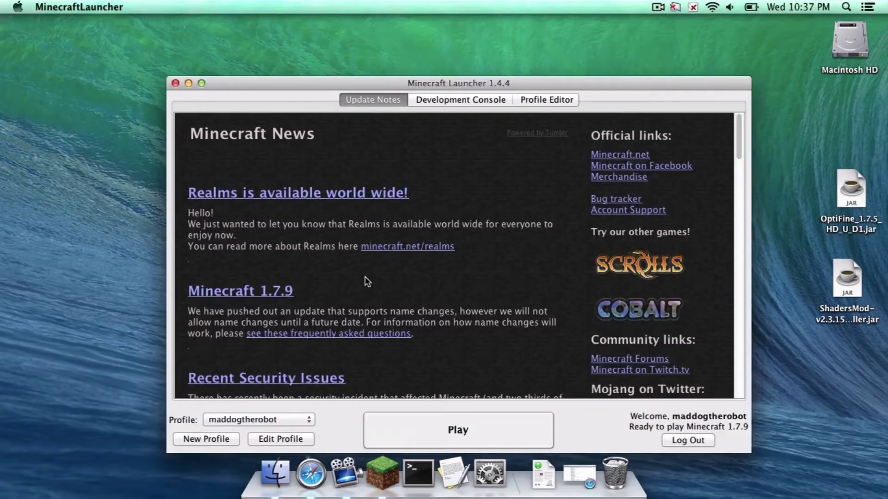
click(202, 439)
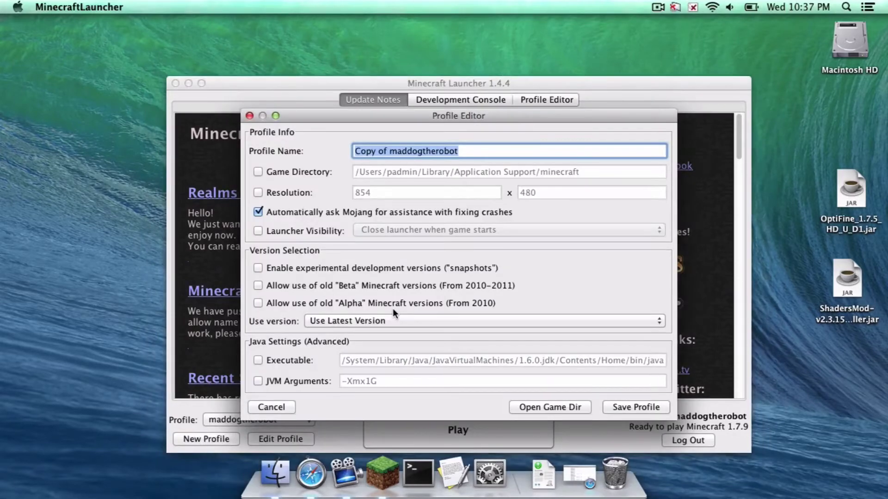
text(1.7.)
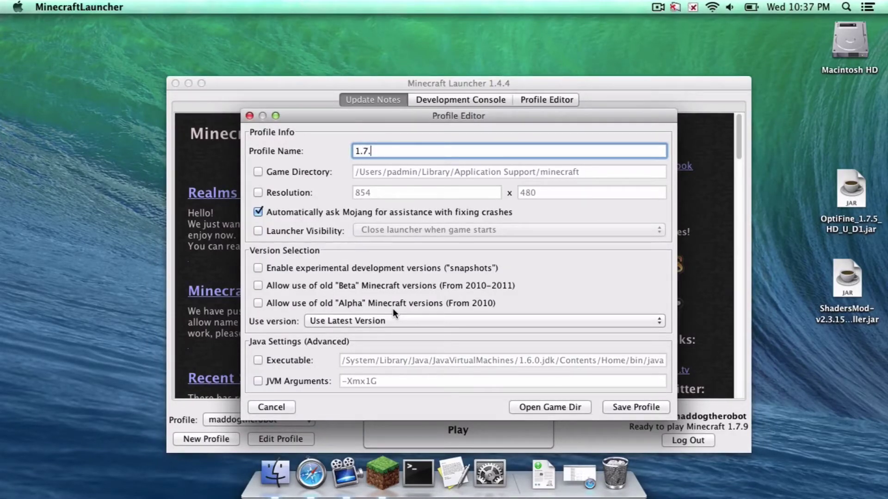
text(5)
click(340, 320)
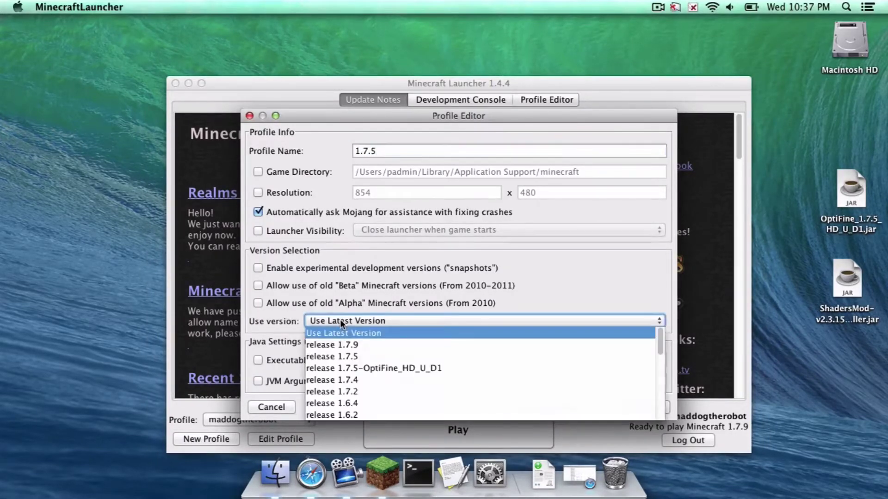
click(338, 352)
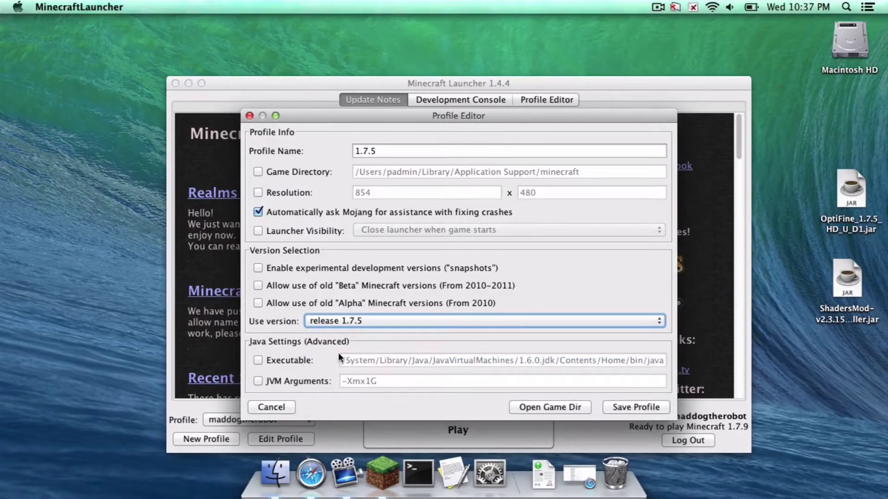
click(636, 407)
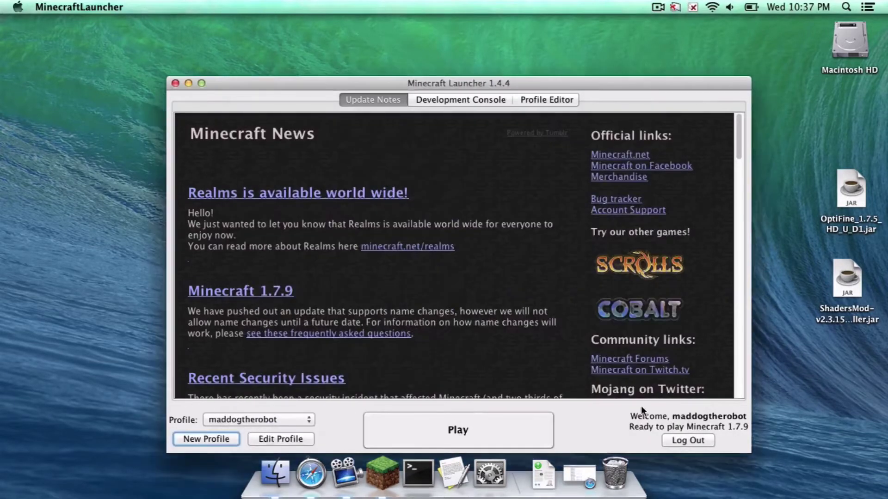
Step: Play Minecraft with the 1.7.5 profile, then quit from the title screen
click(273, 422)
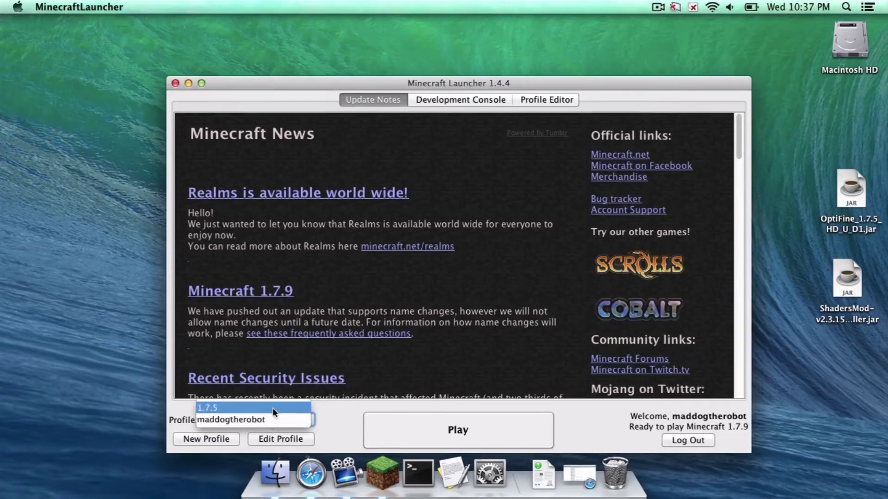
click(272, 408)
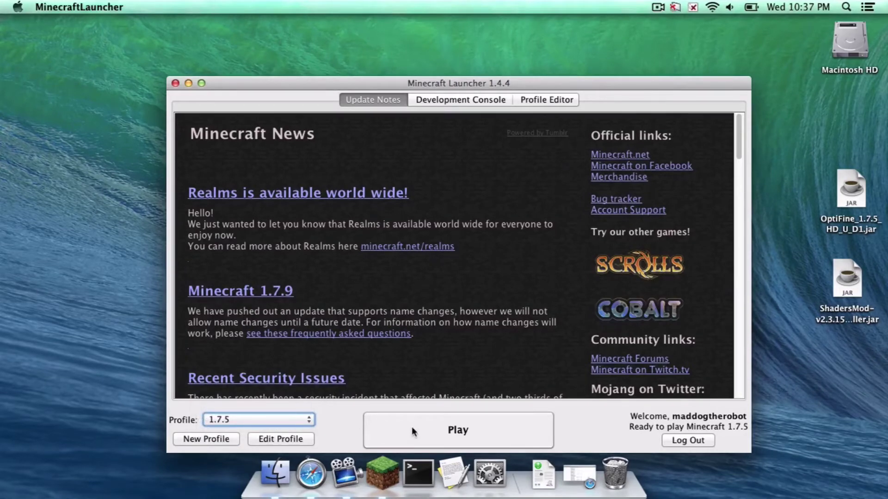
click(481, 434)
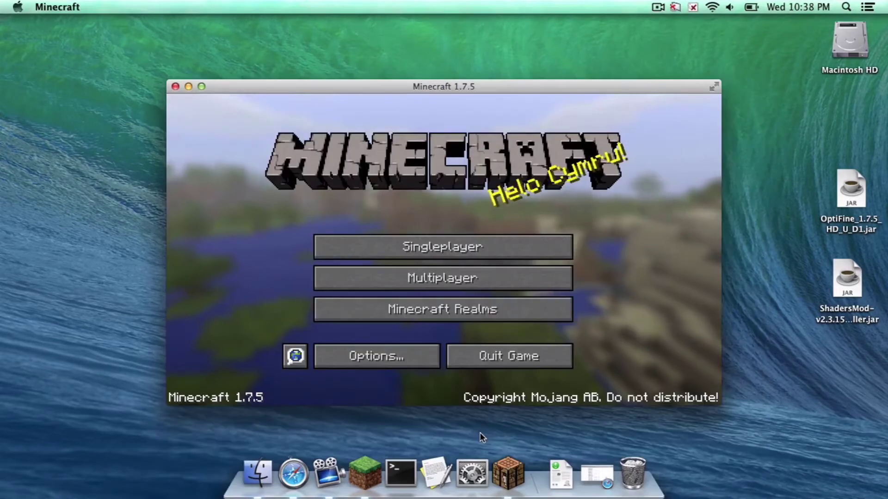
click(502, 347)
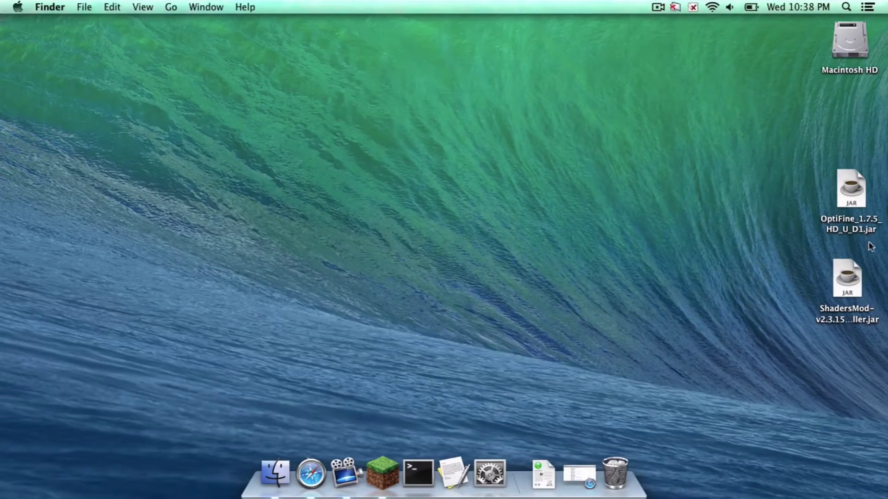
Step: Install OptiFine 1.7.5 HD U D1 from its jar and dismiss the success message
double_click(860, 194)
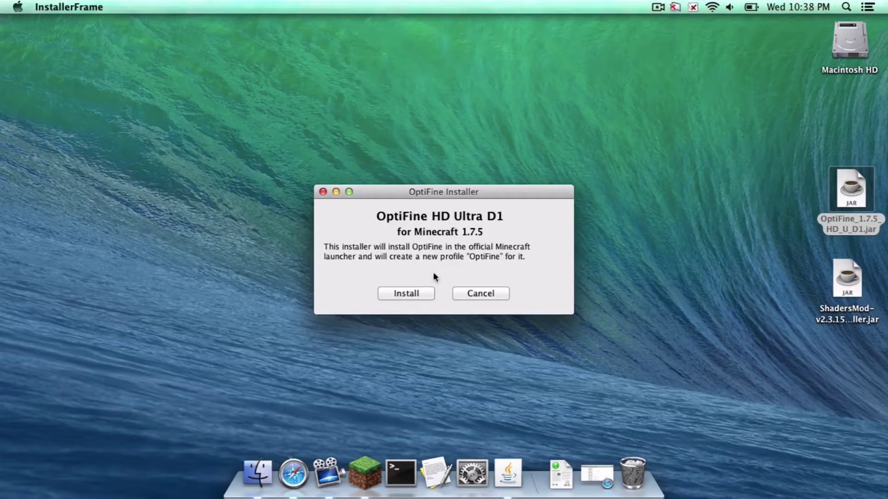
click(407, 292)
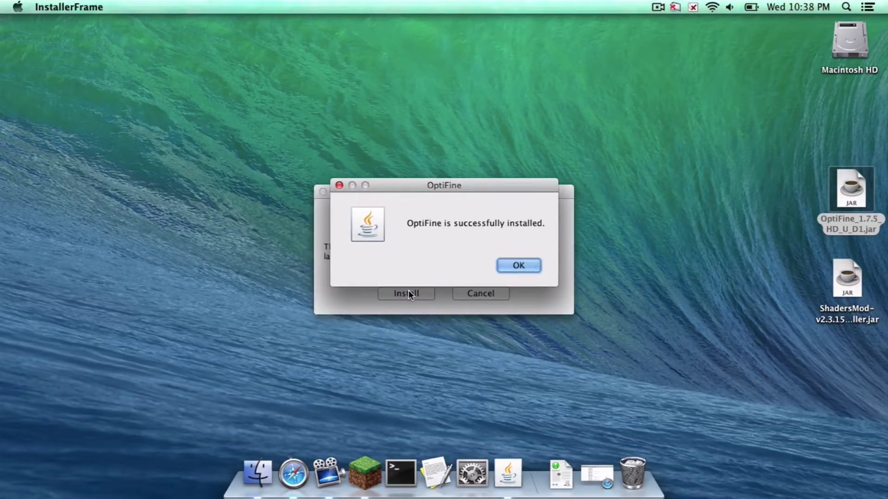
key(Return)
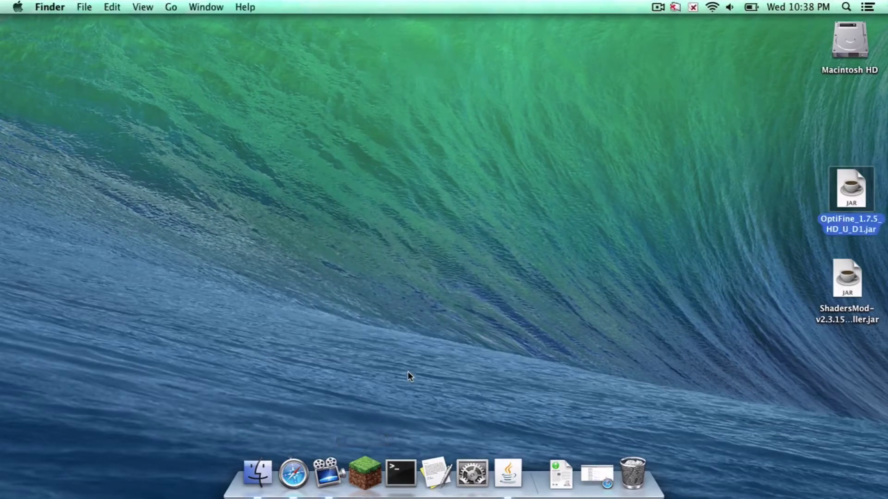
Step: Play Minecraft 1.7.5 with the OptiFine profile, then quit from the title screen
click(356, 467)
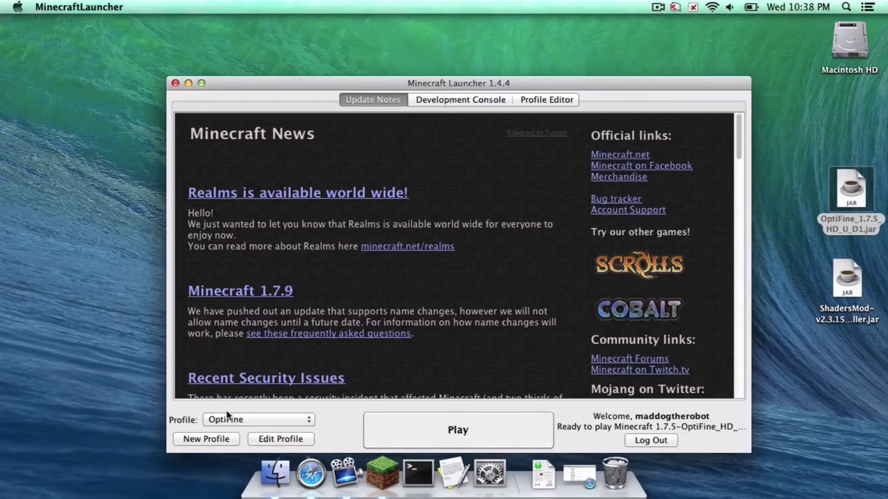
click(224, 419)
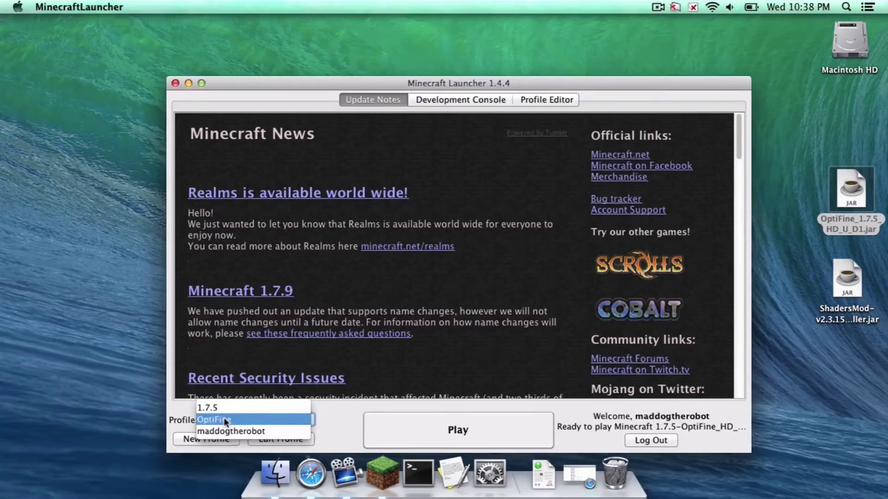
click(221, 420)
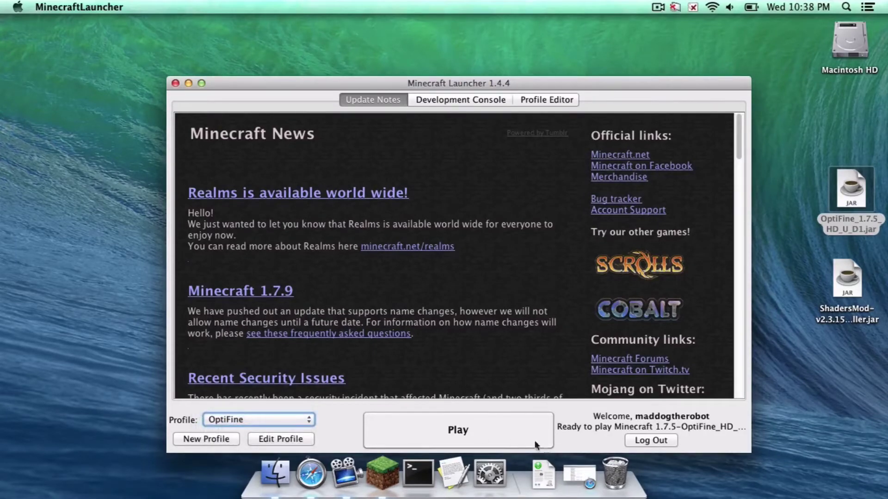
click(490, 425)
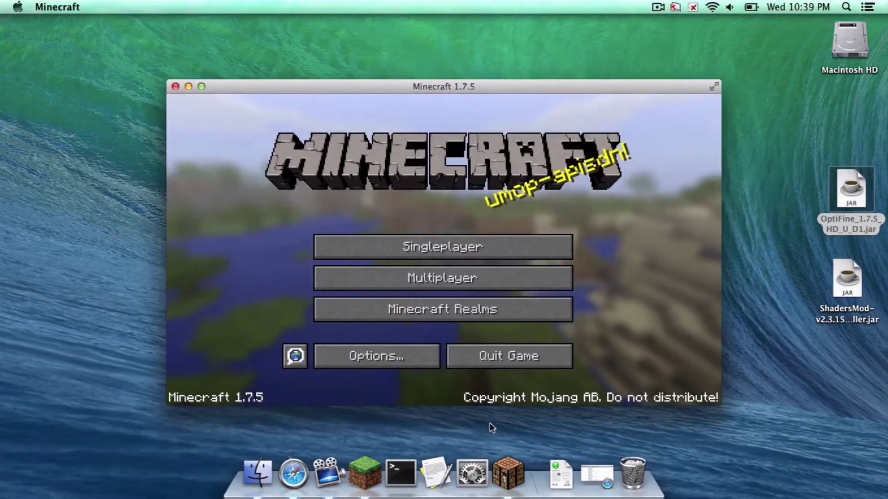
click(523, 350)
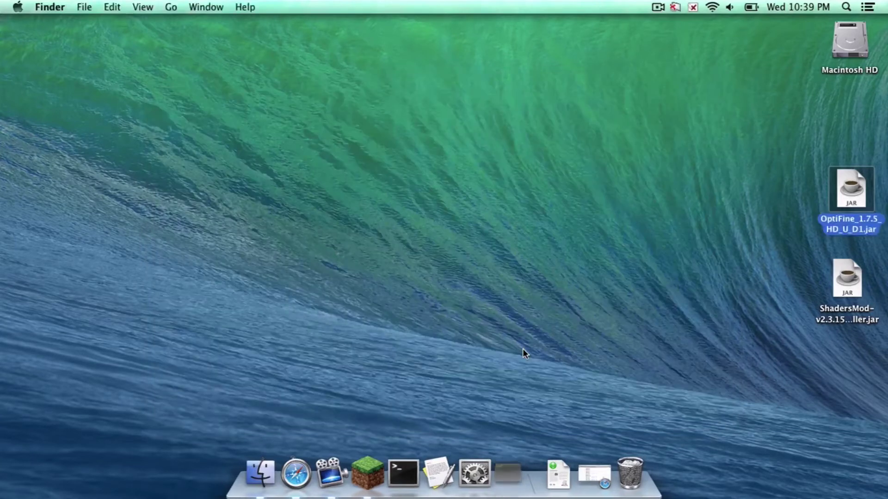
Step: Install ShadersMod 2.3.15 from its jar into the minecraft folder and dismiss the result
double_click(851, 279)
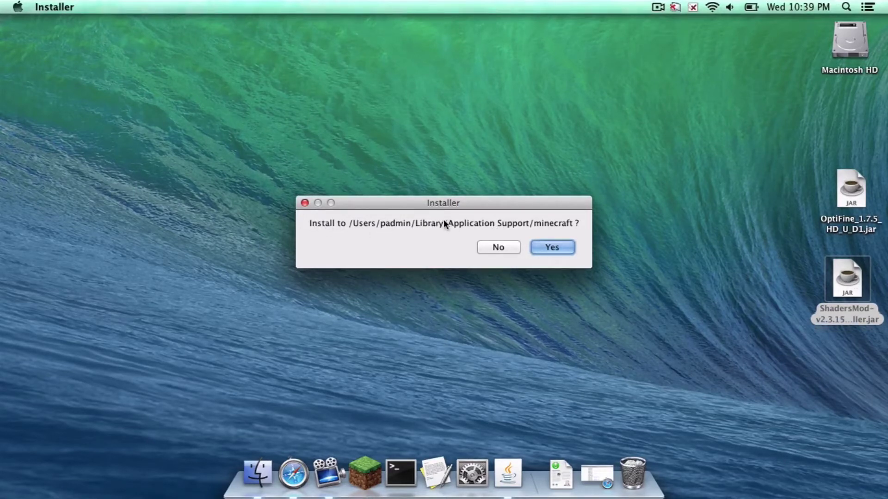
click(562, 245)
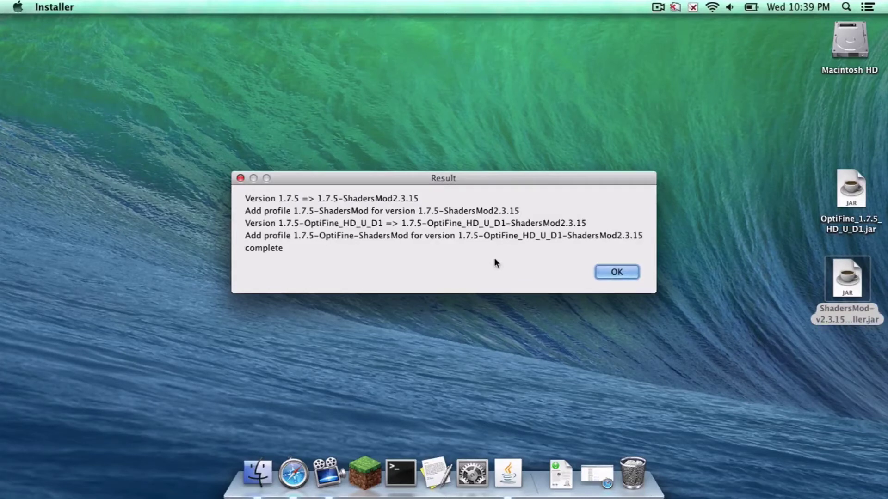
key(Return)
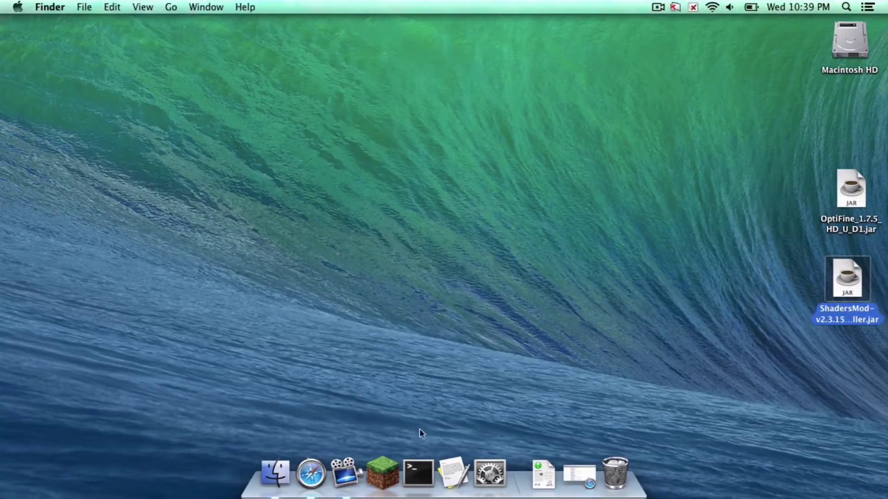
Step: Play Minecraft using the 1.7.5-OptiFine-ShadersMod launcher profile
click(390, 476)
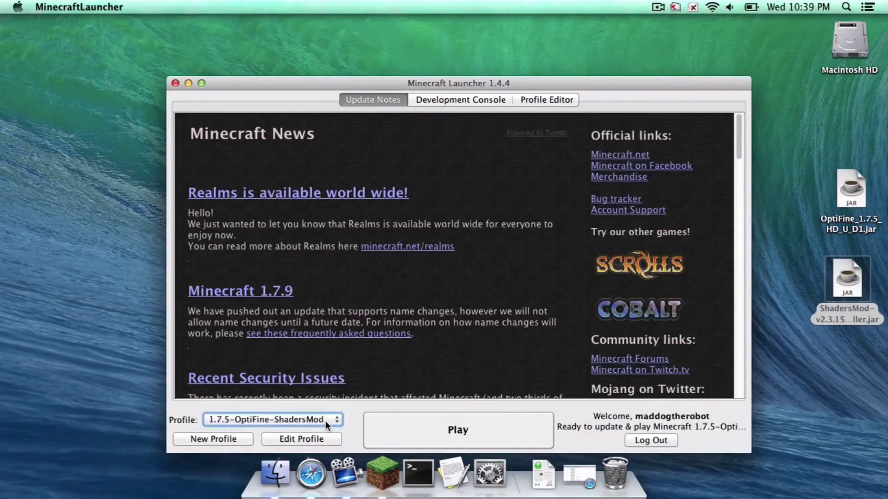
click(325, 421)
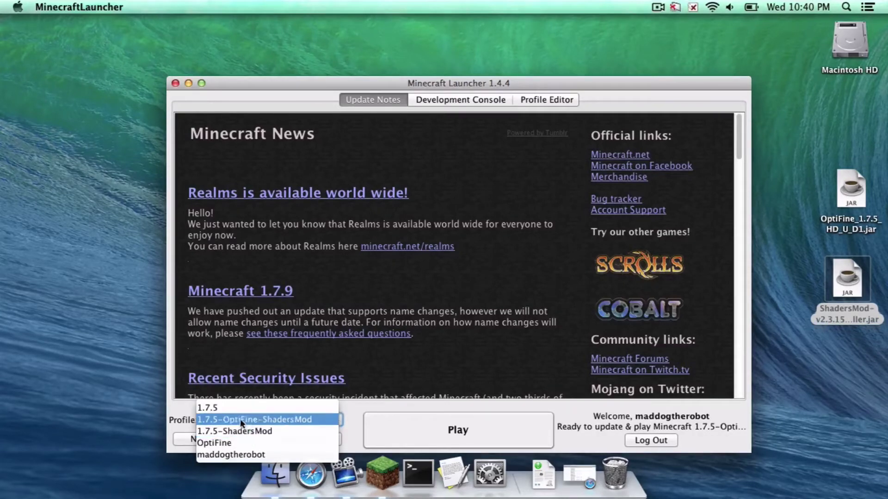
click(276, 419)
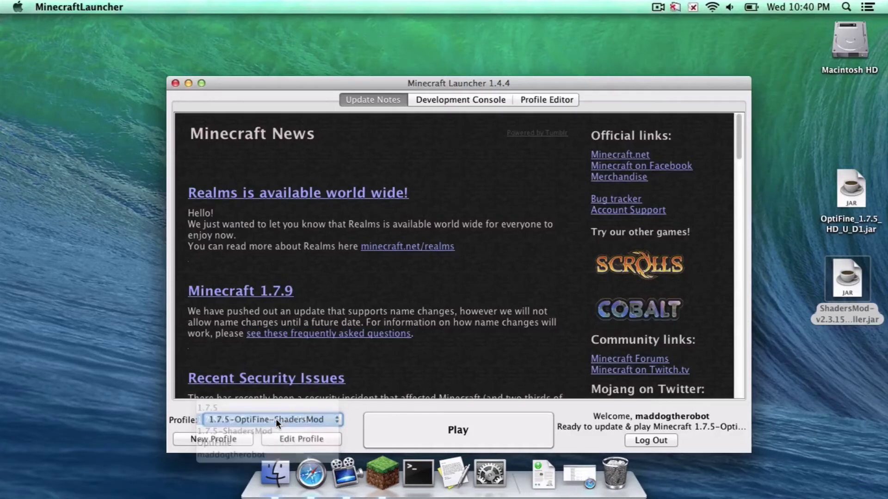
click(466, 427)
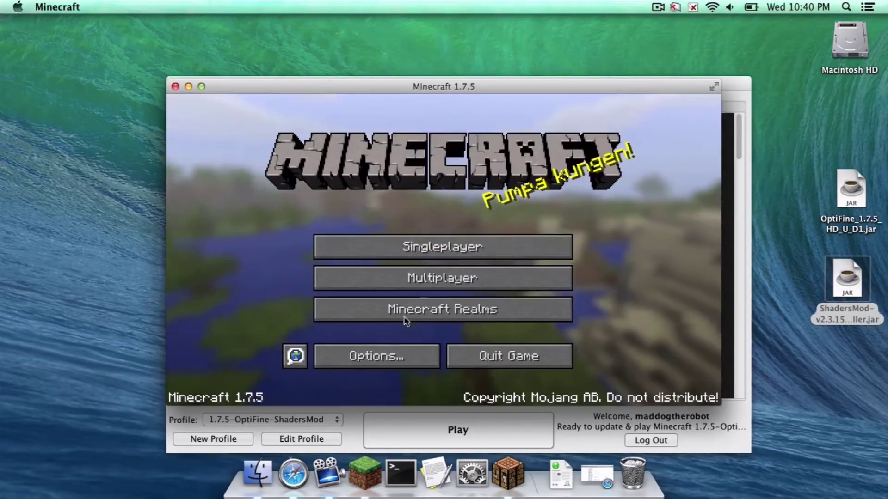
Step: Check Video Settings and the Shaders menu (ShadersMod v2.3.15, no packs), then open Singleplayer
click(369, 355)
click(372, 274)
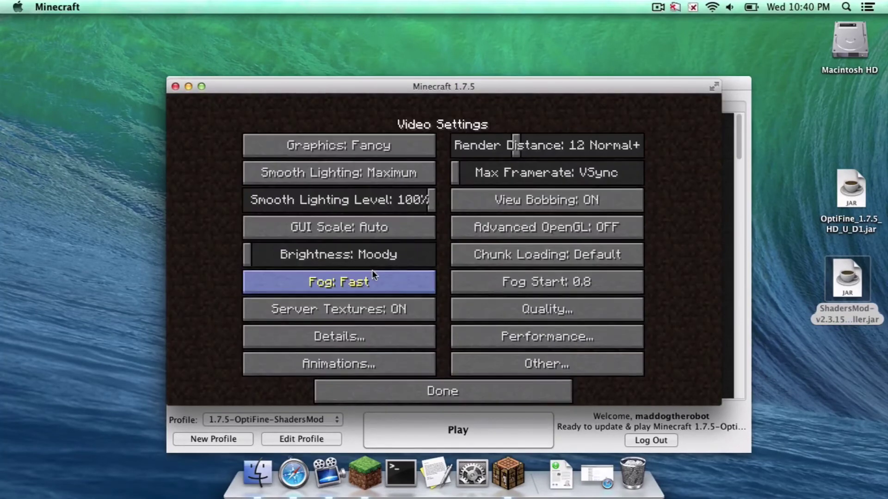
click(420, 391)
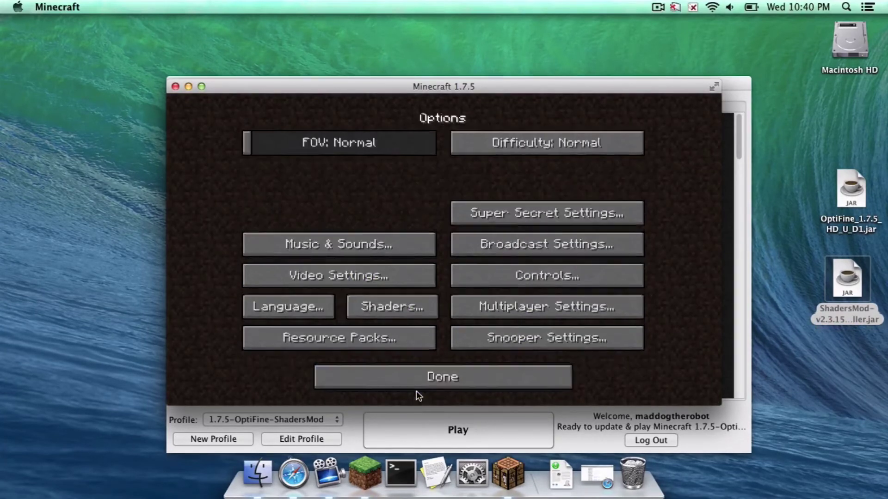
click(394, 309)
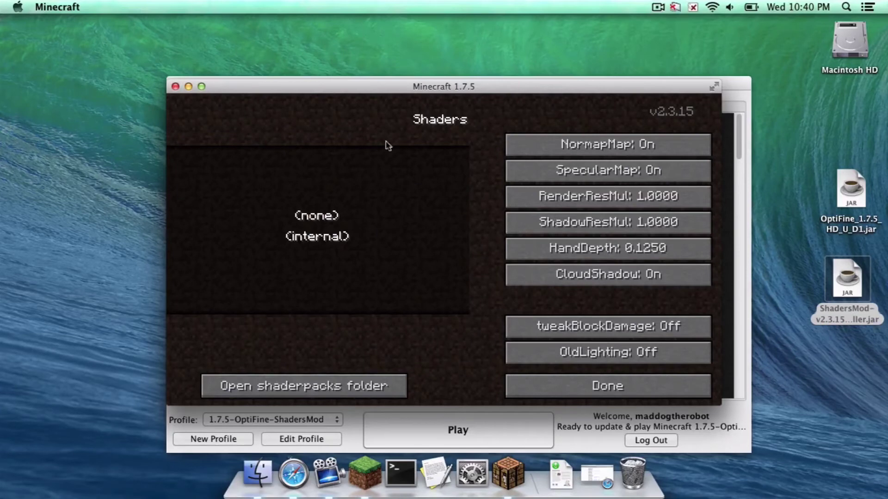
click(510, 390)
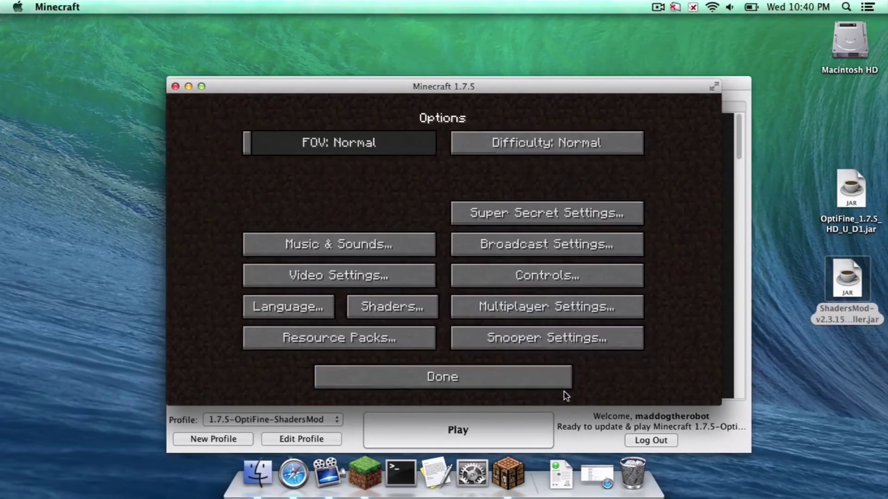
click(444, 377)
Step: Load the Pixelmon world and walk around
click(404, 245)
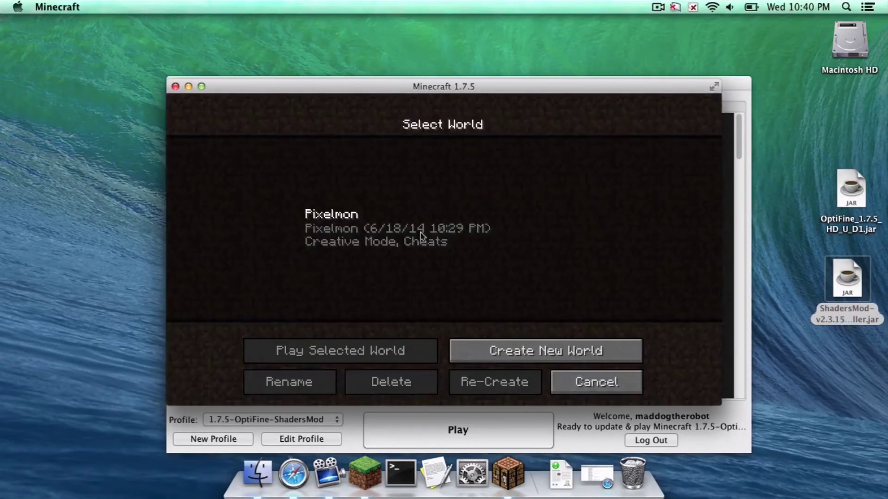
double_click(404, 240)
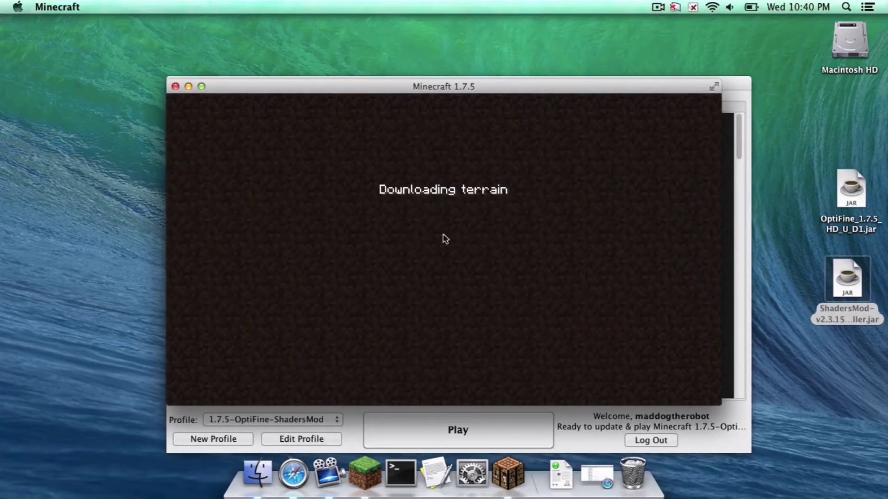
key(w)
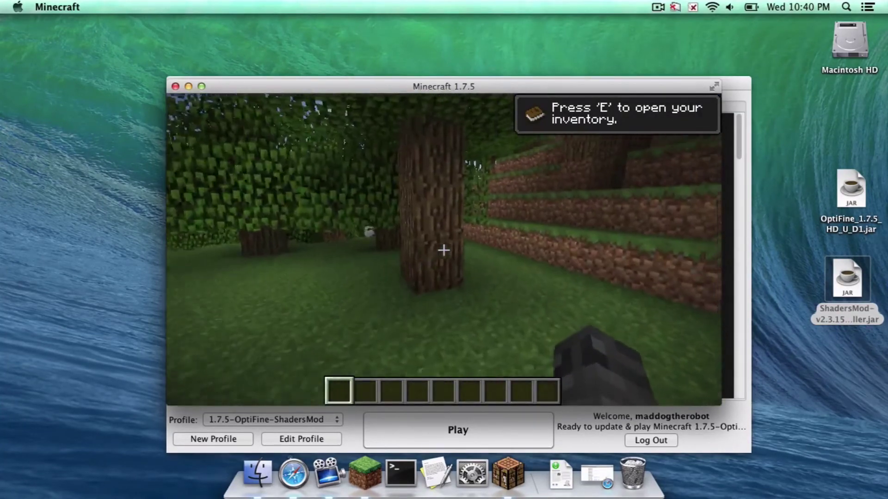
Step: Choose the (internal) shader pack from the pause menu's Shaders options and resume play
key(Escape)
click(366, 288)
click(387, 307)
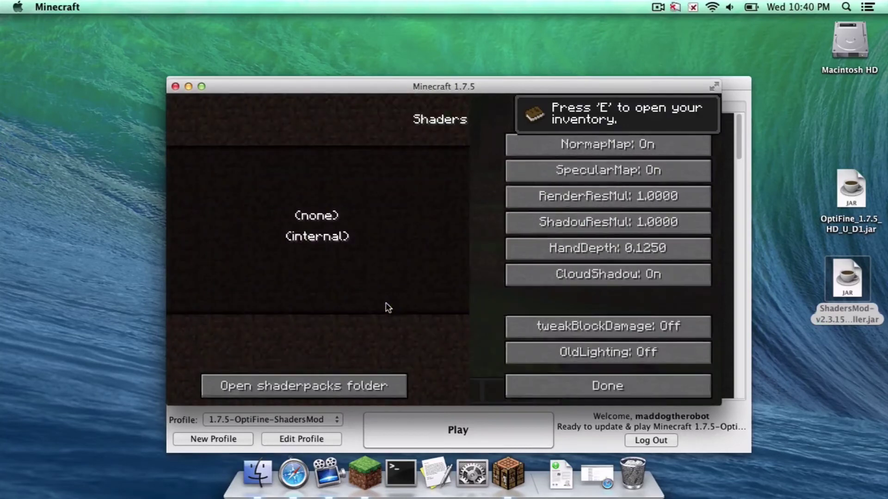
click(318, 239)
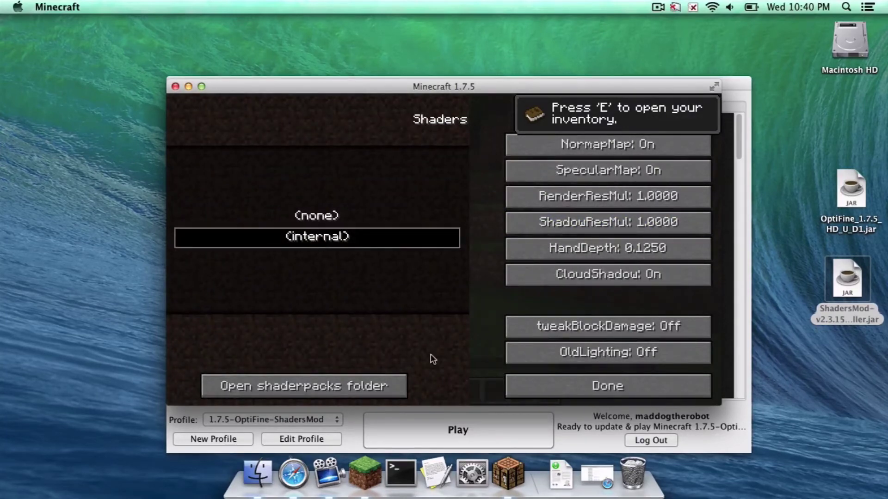
click(576, 381)
key(Escape)
key(Escape)
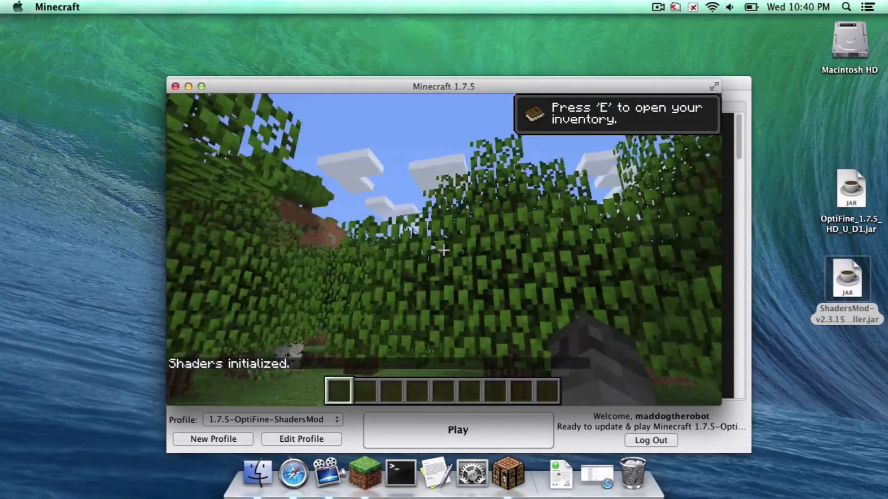
click(371, 289)
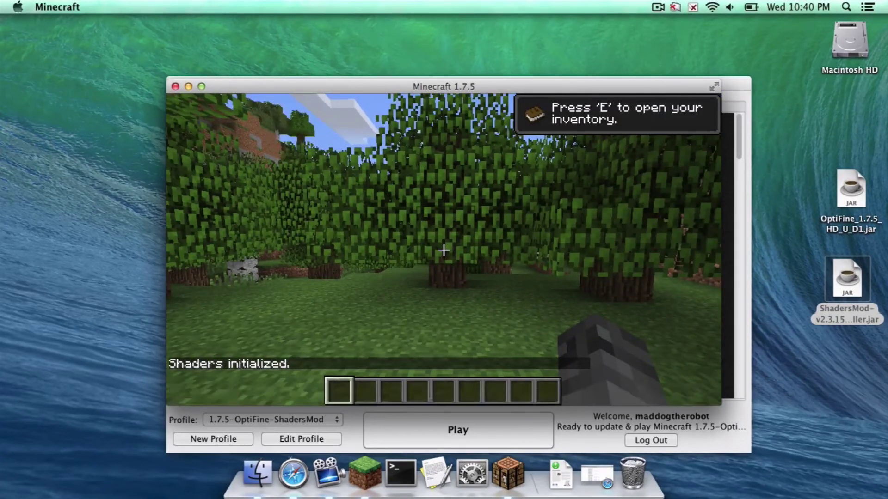